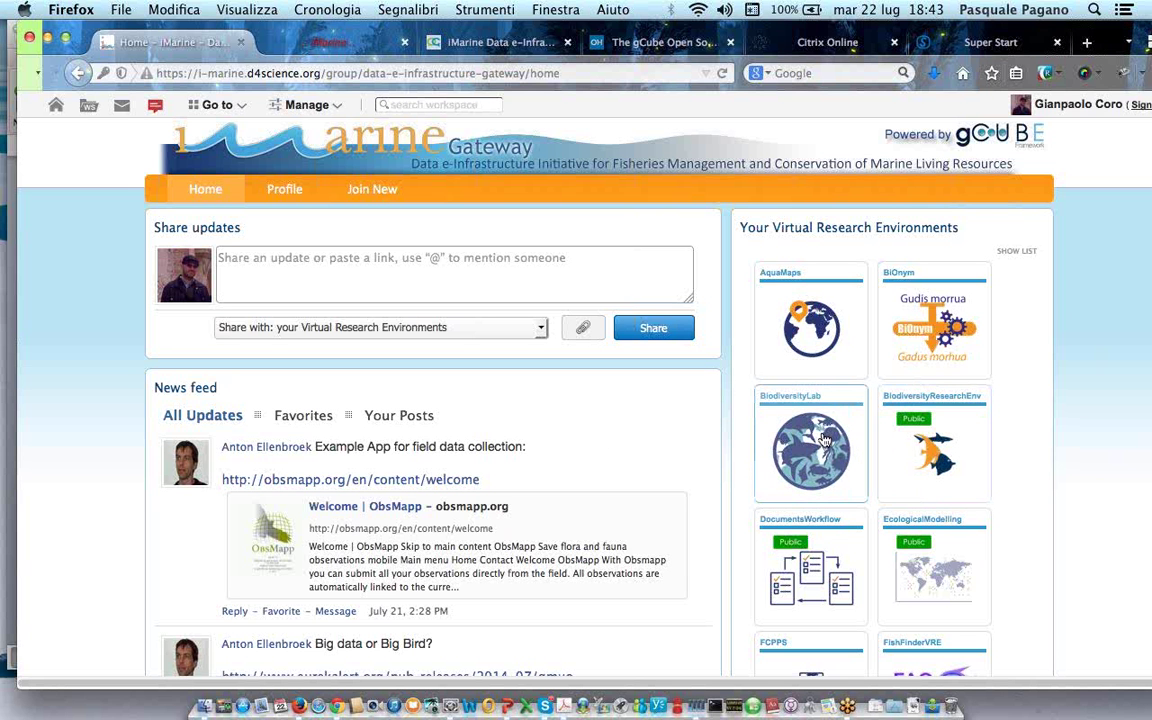
# - Open the BiodiversityLab research environment and go to the Statistical Manager's section for executing an experiment
pyautogui.click(825, 440)
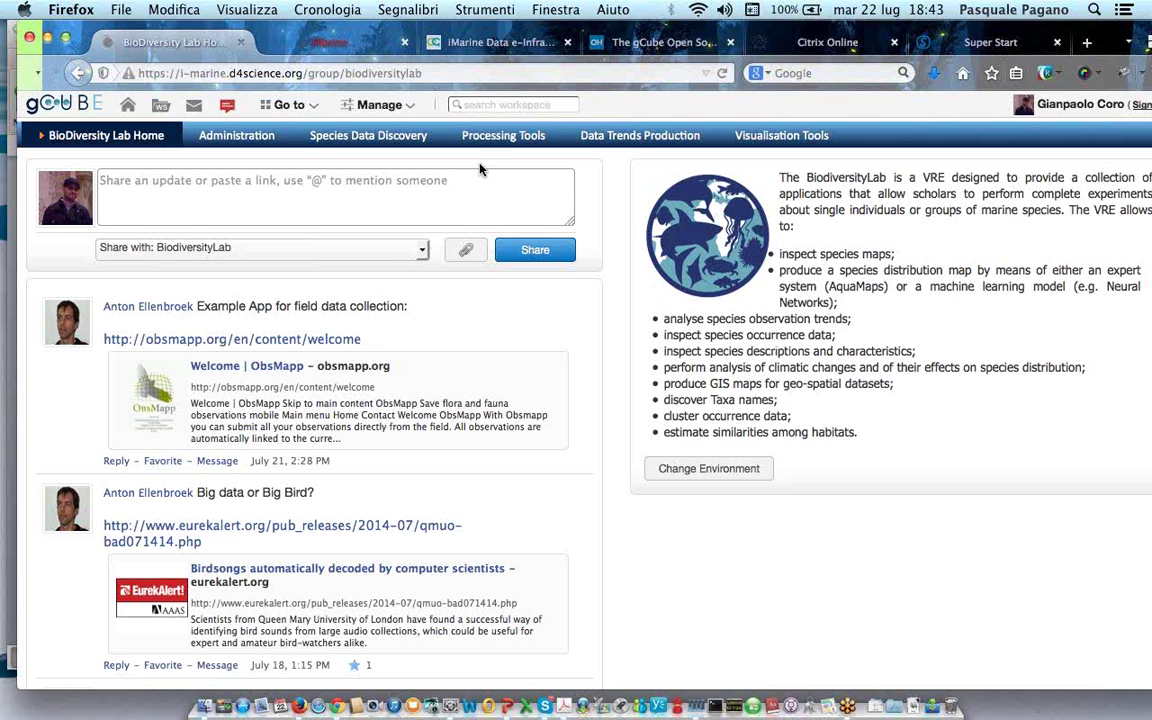
pyautogui.click(486, 143)
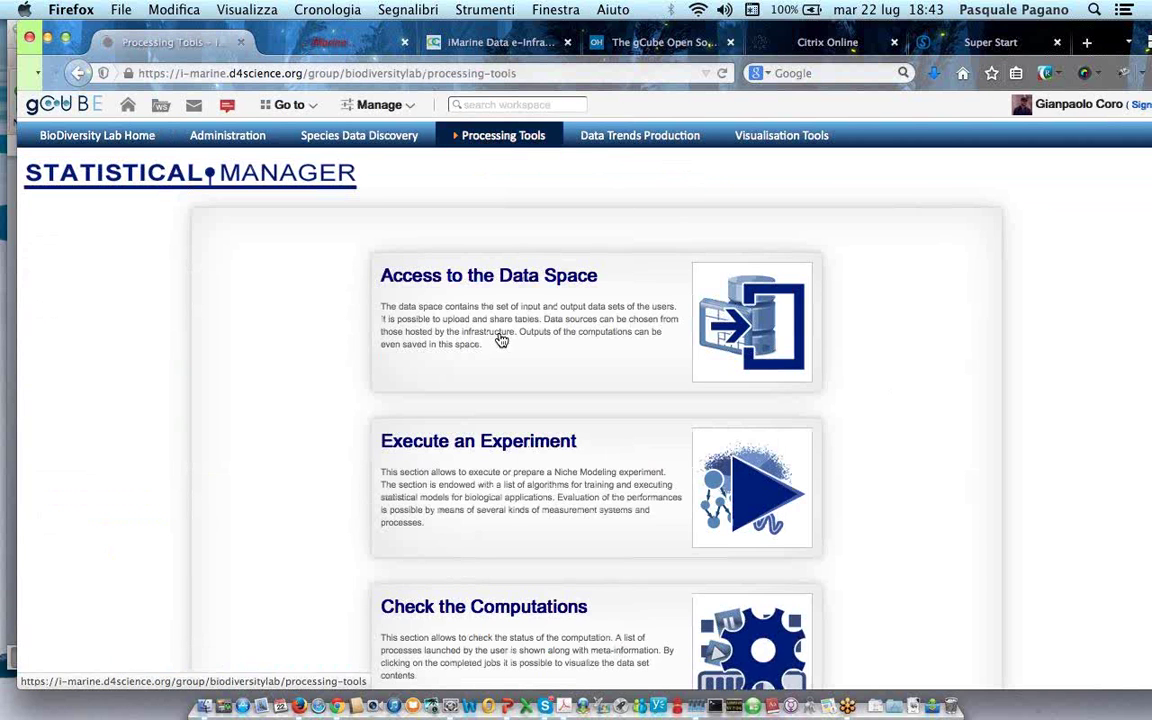
pyautogui.click(615, 465)
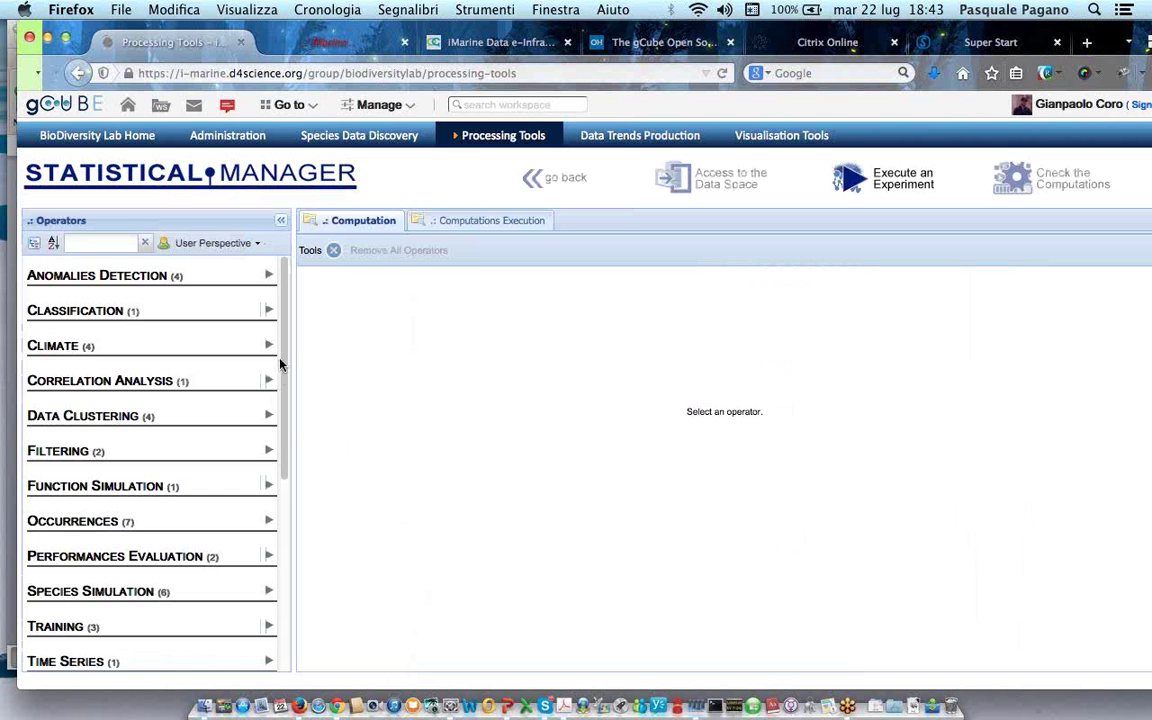
# - Open the Dbscan operator from the Data Clustering category and review its input parameters
pyautogui.scroll(-3, 275, 425)
pyautogui.moveTo(283, 420); pyautogui.dragTo(278, 342)
pyautogui.click(98, 424)
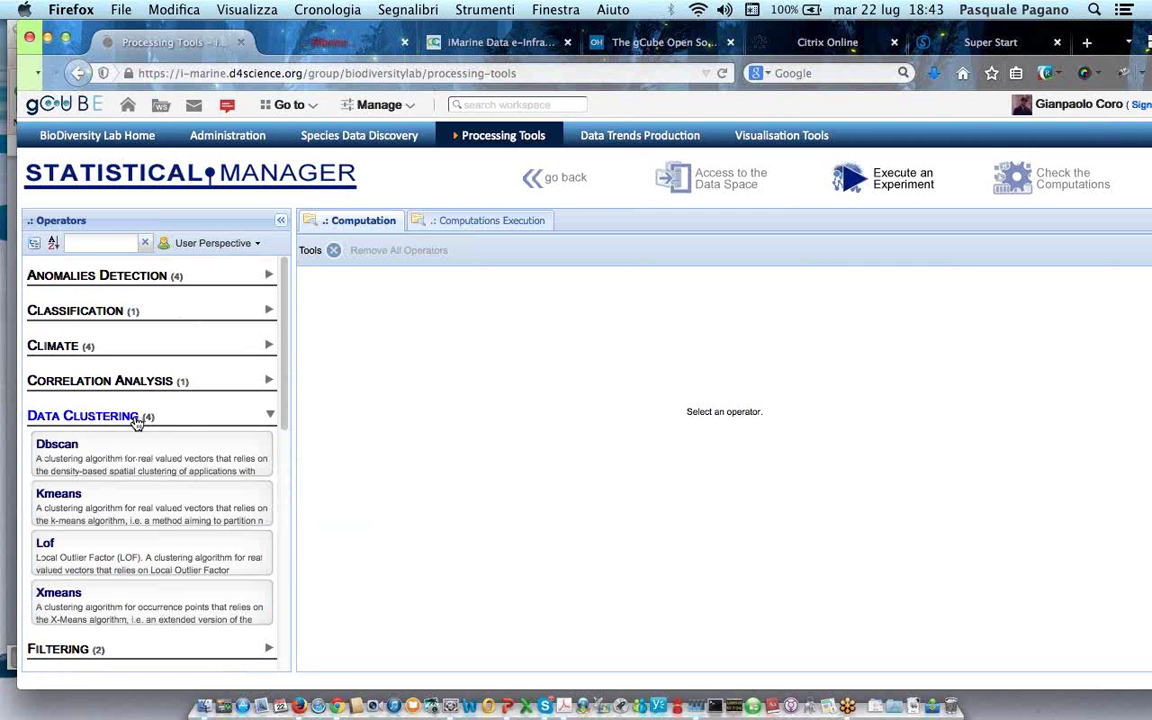
pyautogui.click(150, 447)
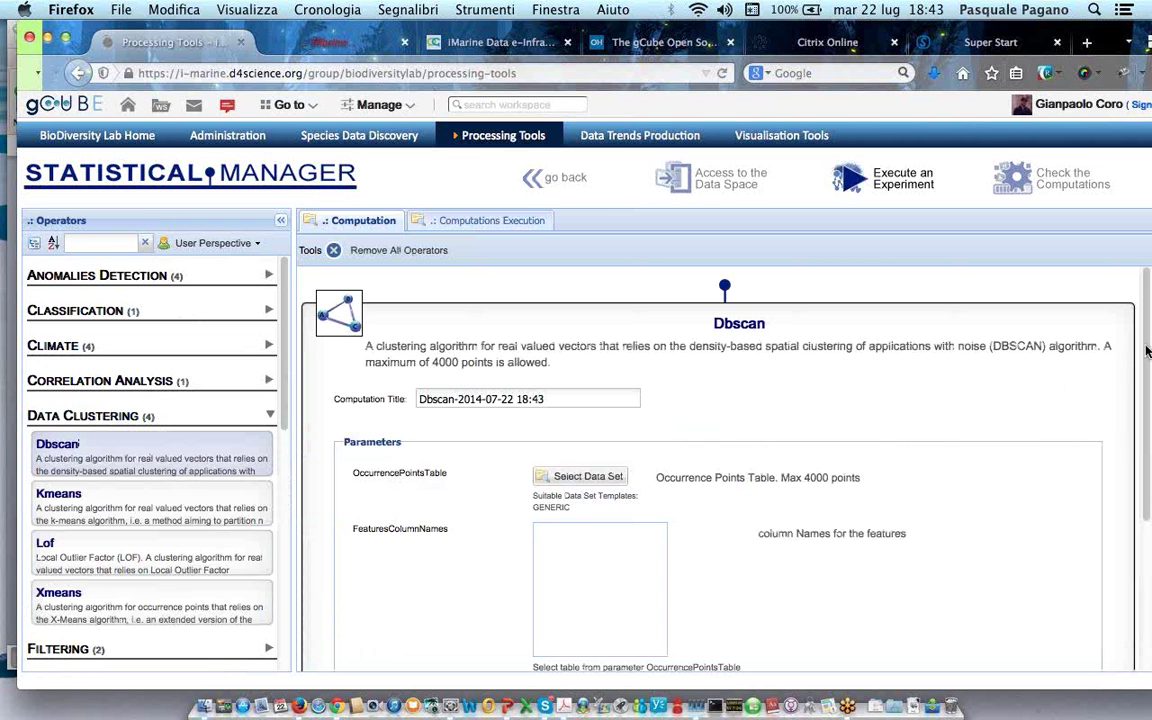
pyautogui.scroll(-1, 1148, 357)
pyautogui.moveTo(1147, 357); pyautogui.dragTo(1145, 485)
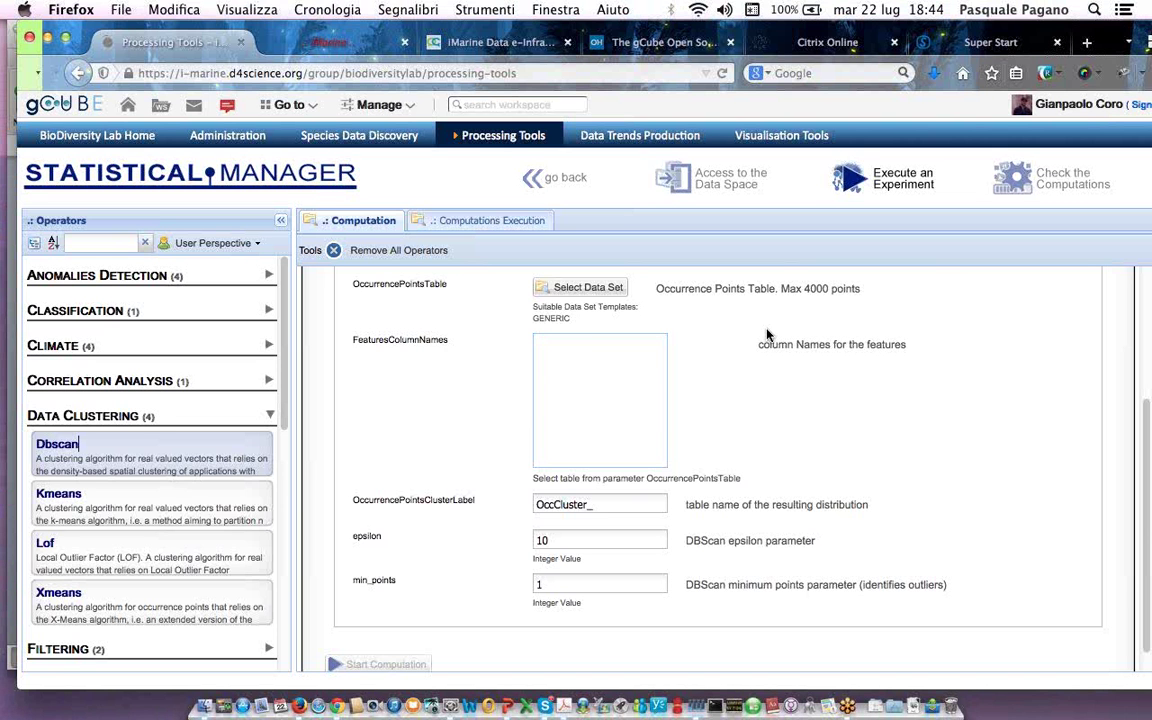
pyautogui.click(1014, 190)
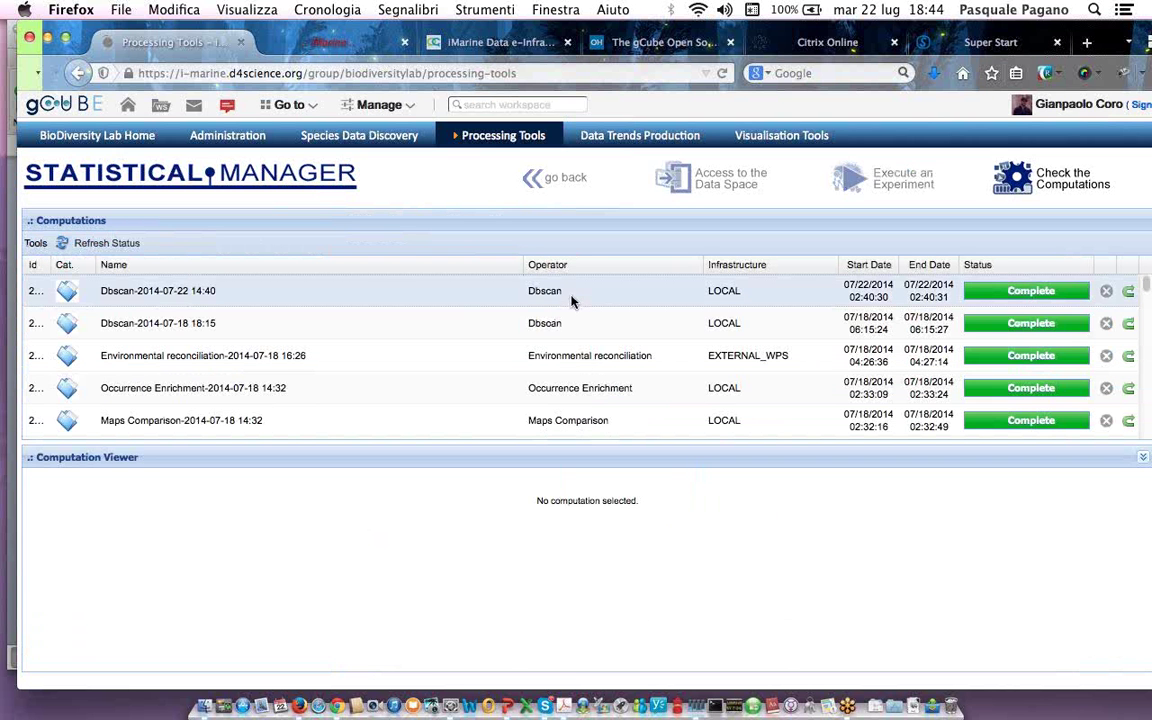
pyautogui.click(571, 297)
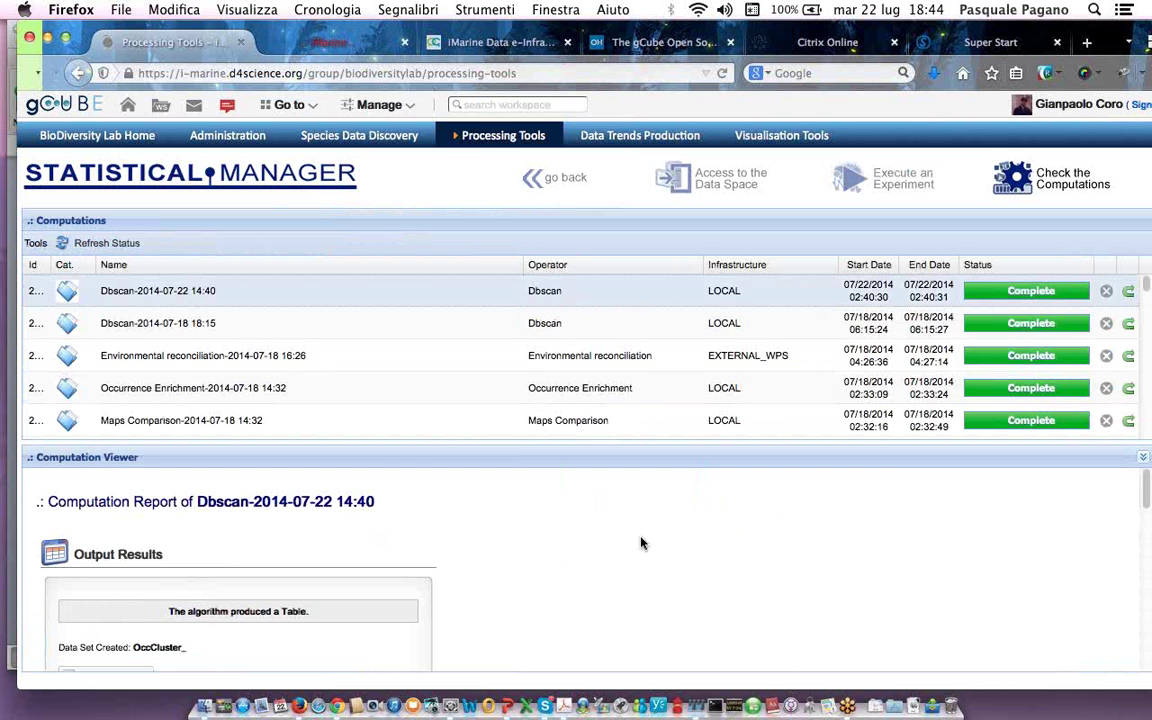
pyautogui.moveTo(1148, 511); pyautogui.dragTo(1148, 600)
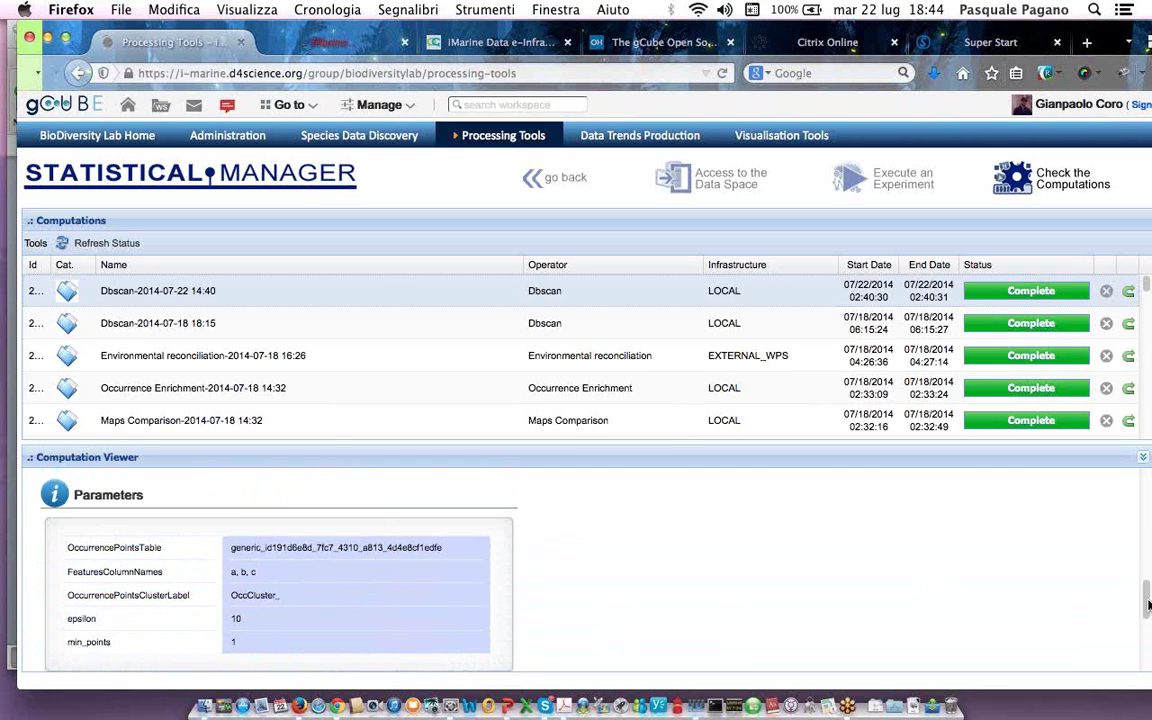
pyautogui.moveTo(1147, 600); pyautogui.dragTo(1147, 604)
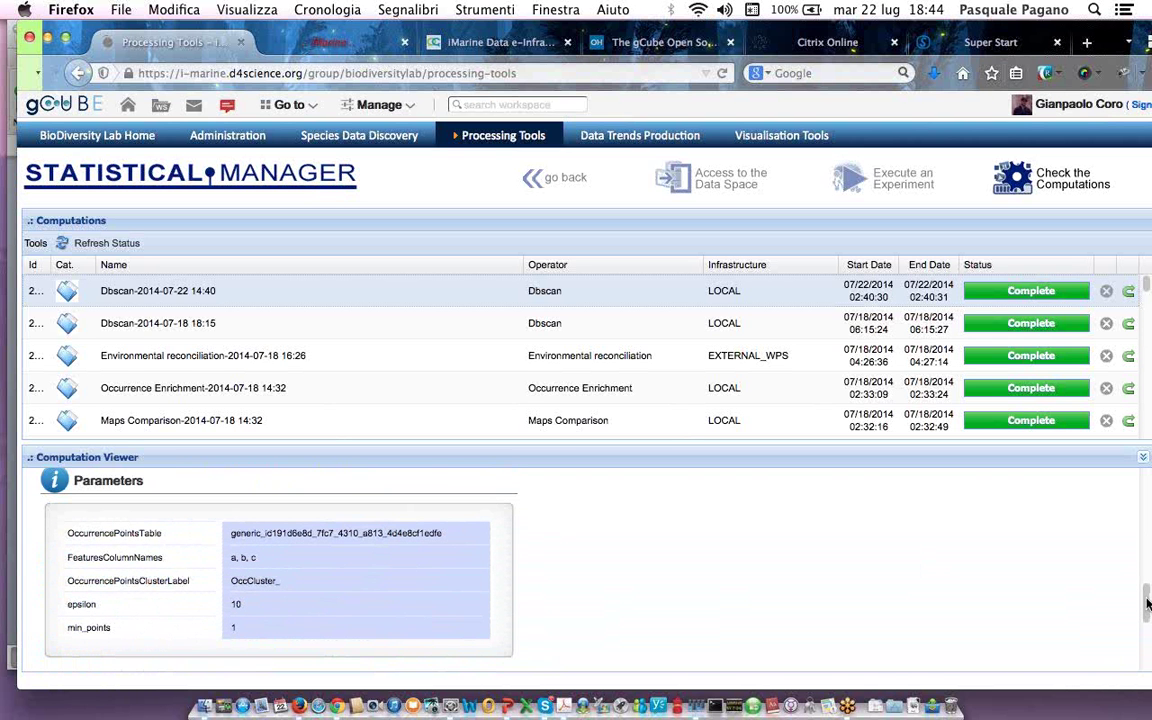
pyautogui.moveTo(1147, 604); pyautogui.dragTo(1148, 611)
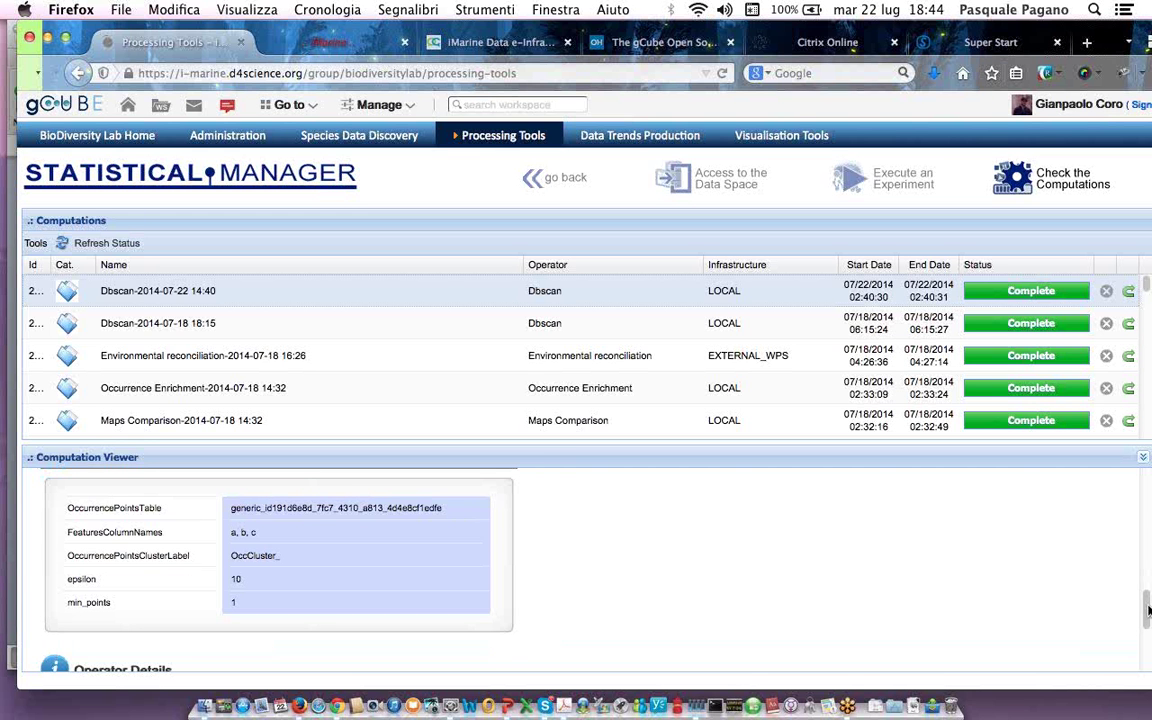
pyautogui.moveTo(1148, 611); pyautogui.dragTo(1147, 658)
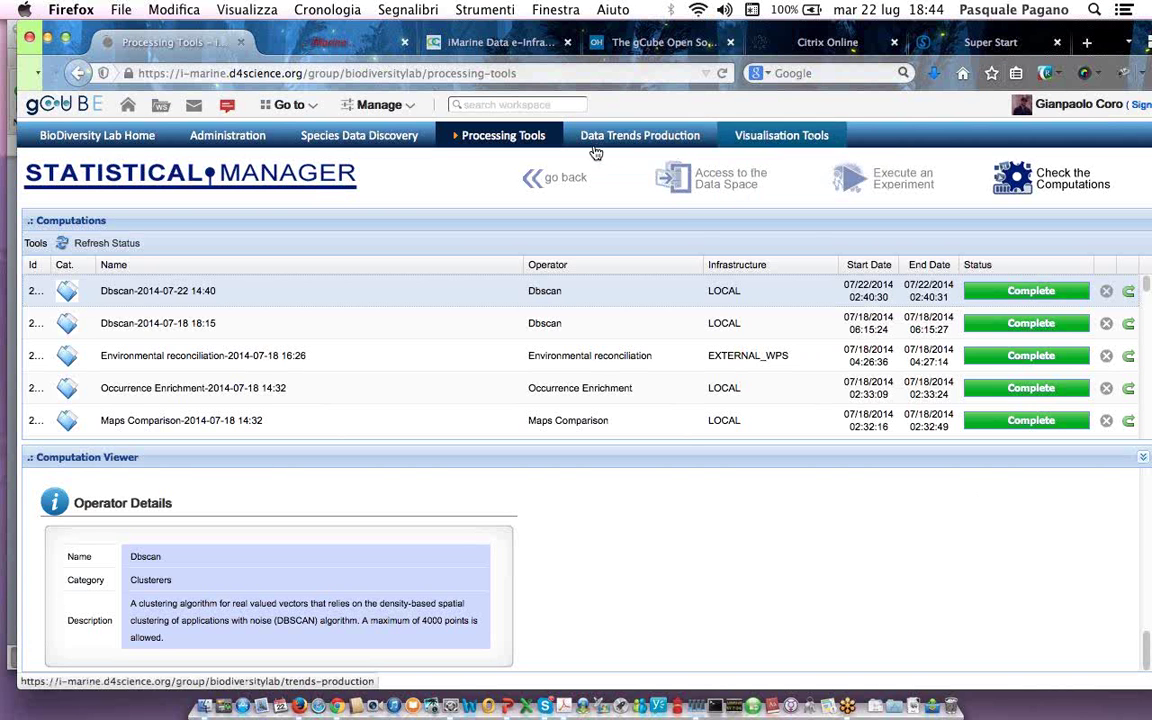
# - Show the data space's data sets with all template groups collapsed except Template HCAF
pyautogui.click(688, 173)
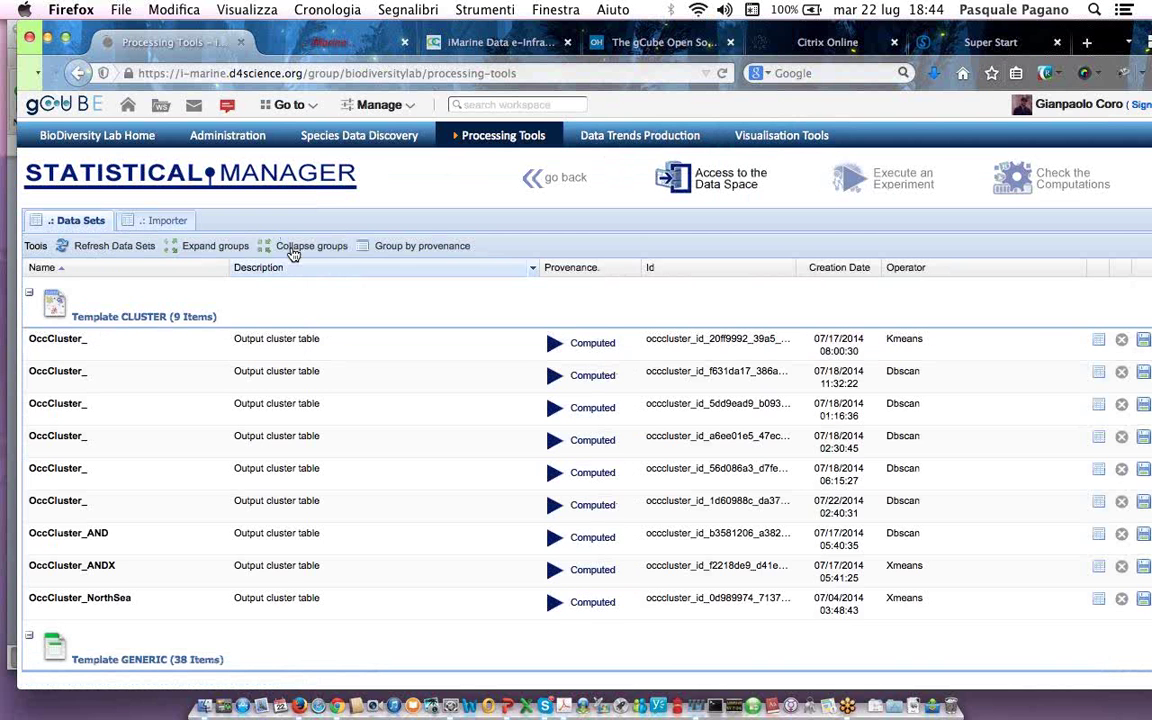
pyautogui.click(293, 249)
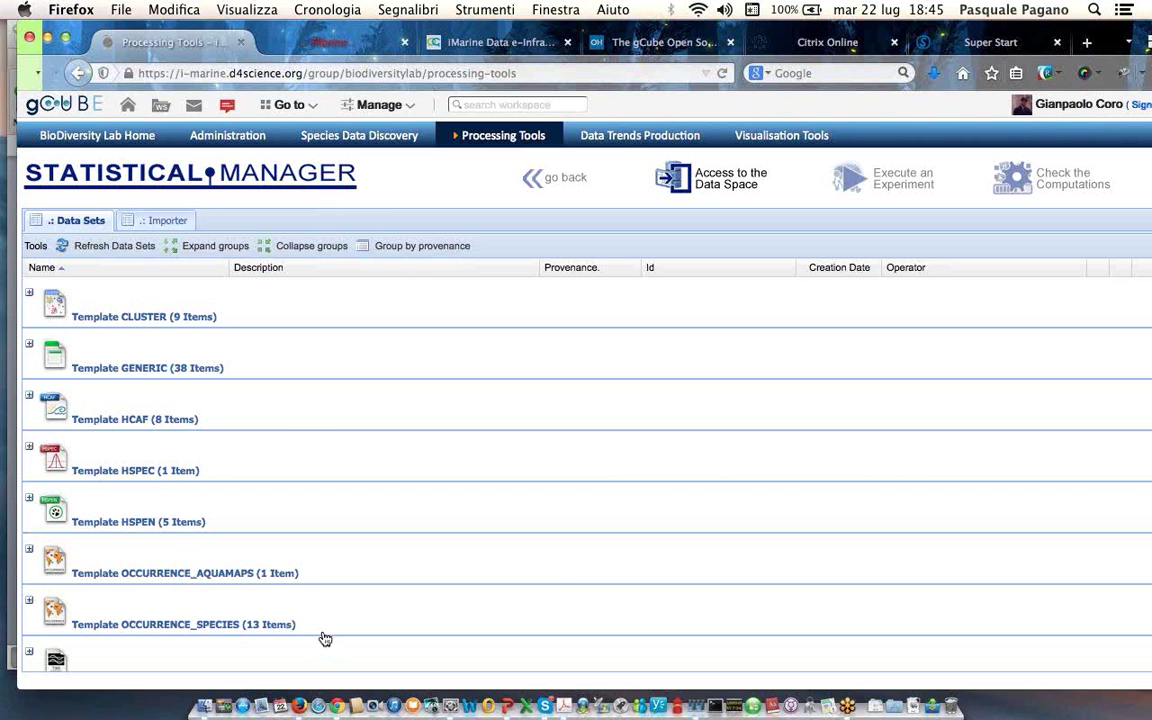
pyautogui.click(118, 424)
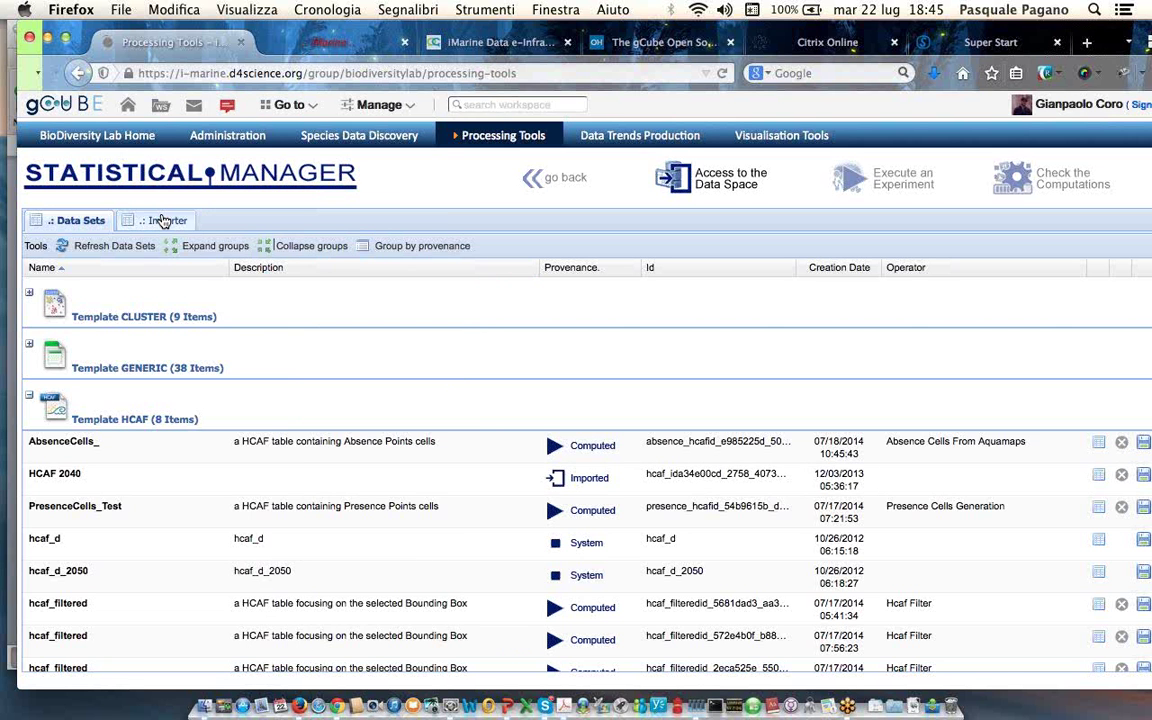
# - View the data set and file importer options, and return to the list of data sets
pyautogui.click(158, 221)
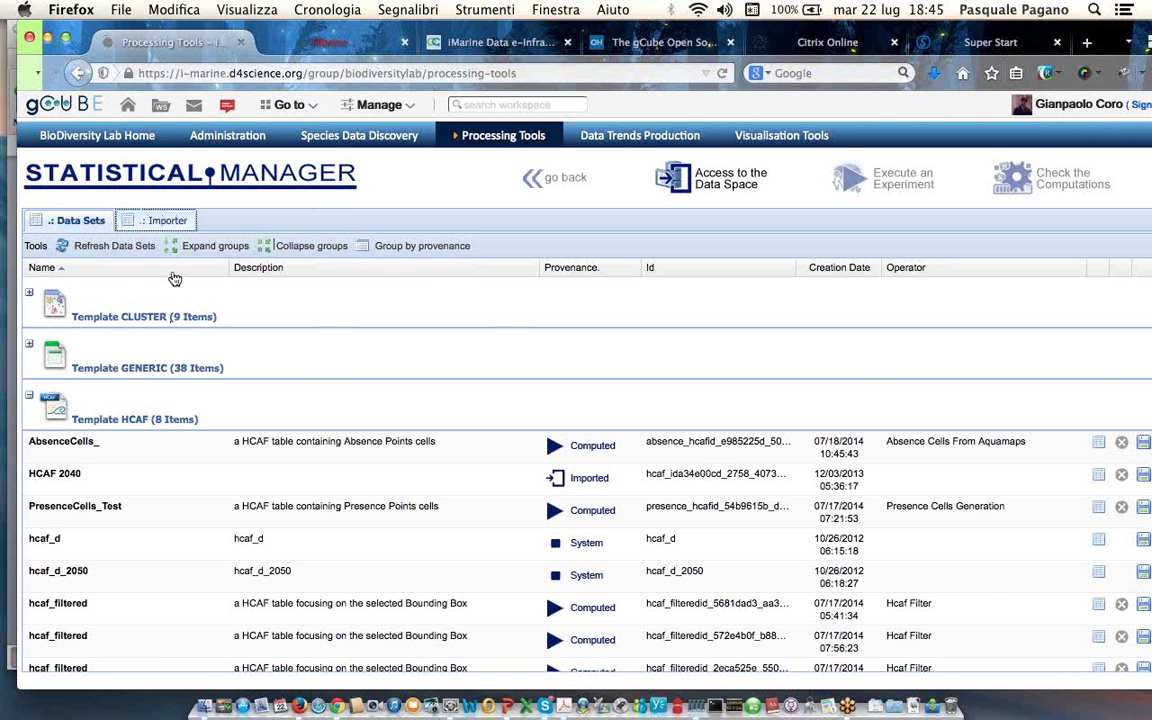
pyautogui.click(158, 221)
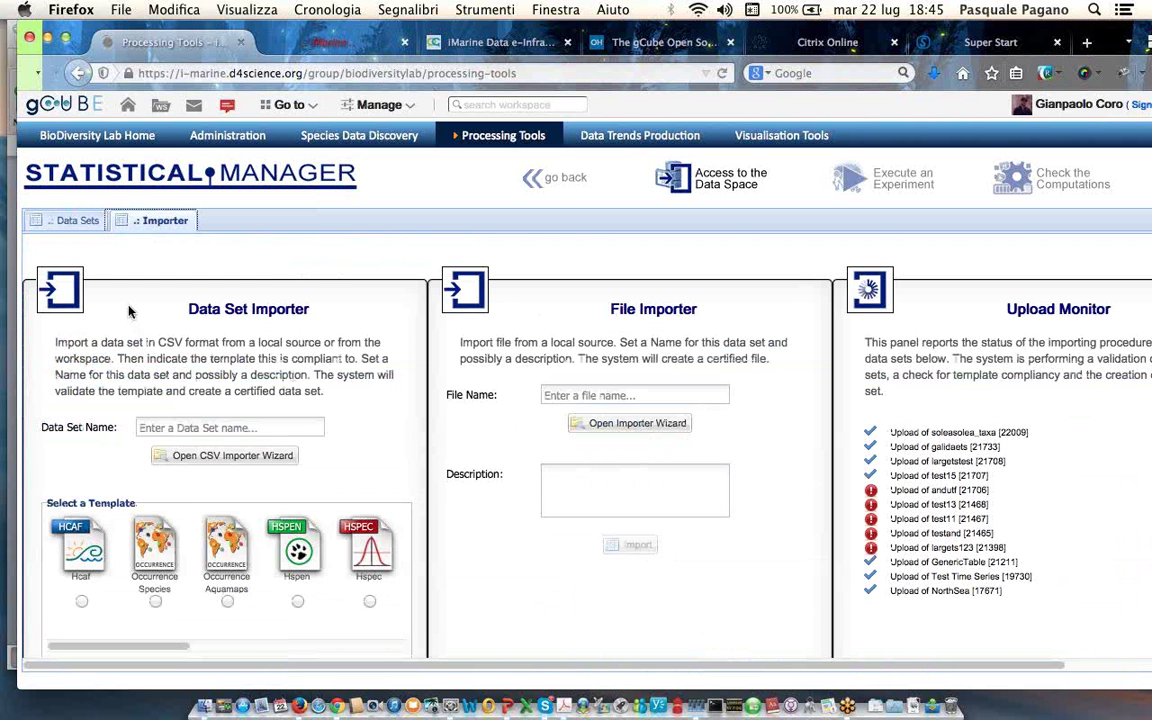
pyautogui.click(64, 221)
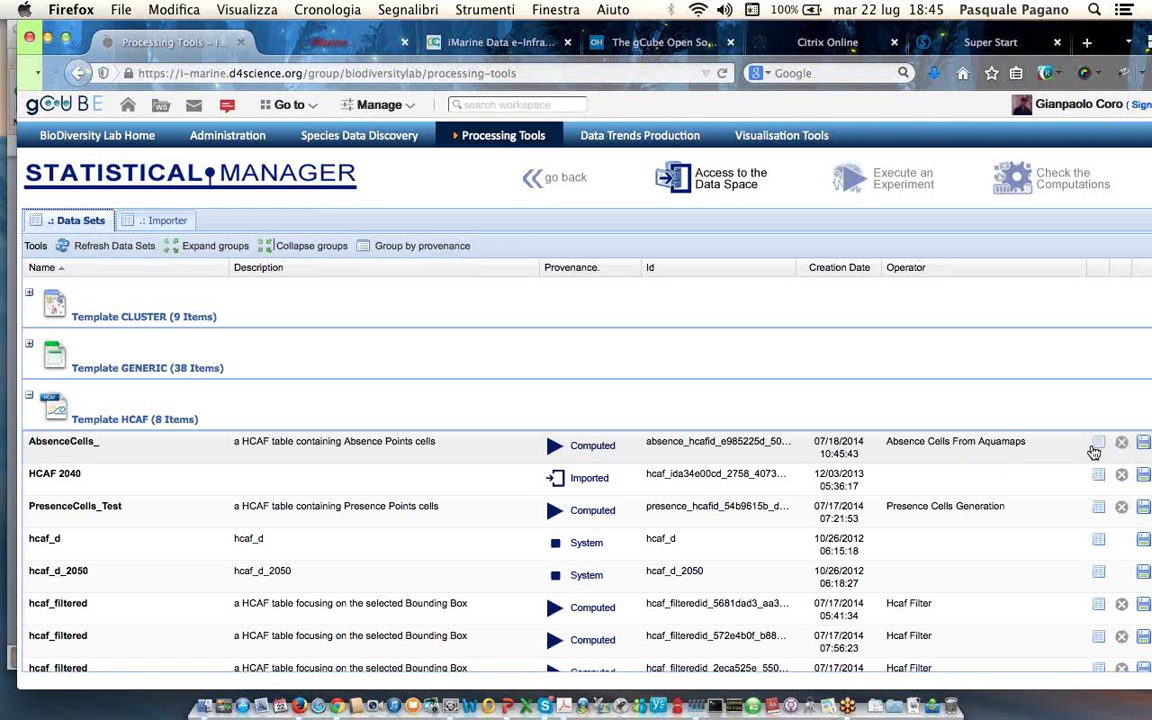
# - In Species Data Discovery, search occurrences by scientific name for the example term Carcharodon carcharias
pyautogui.click(316, 138)
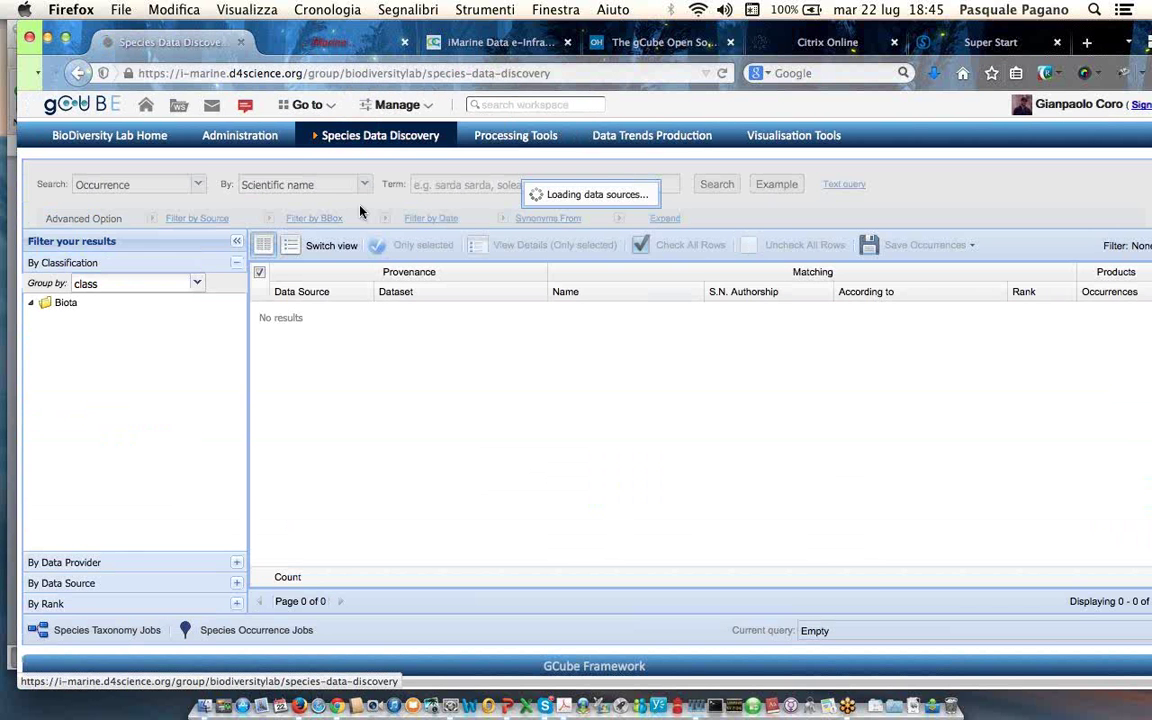
pyautogui.click(498, 185)
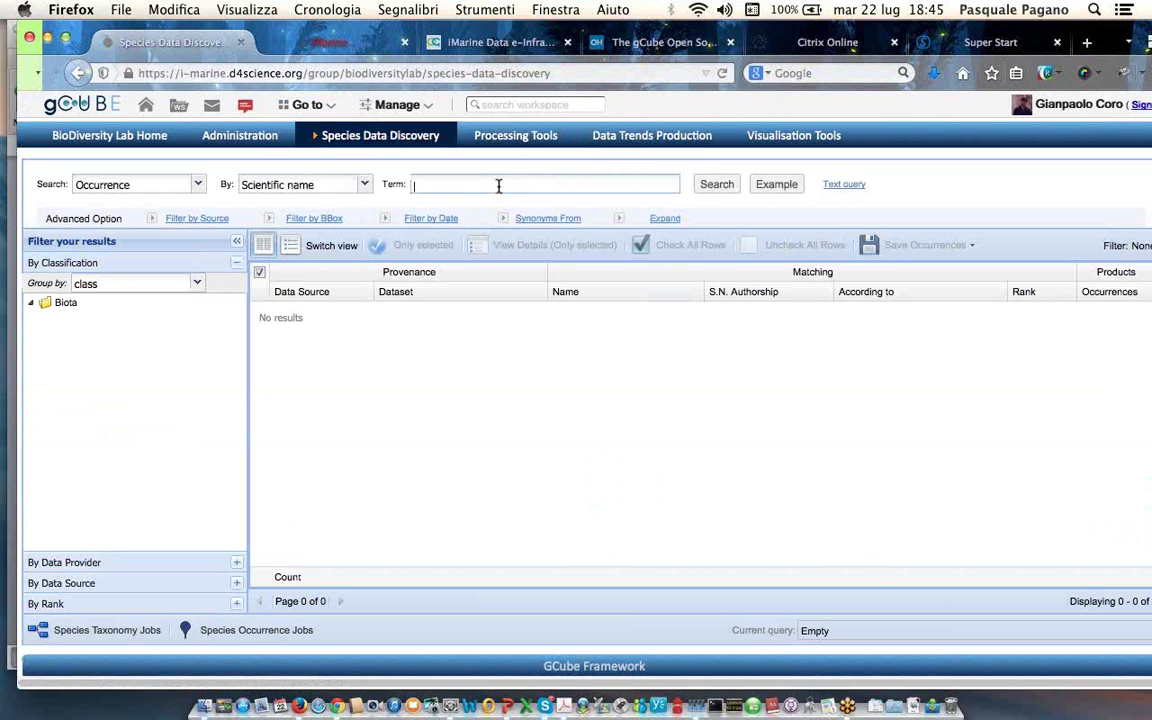
pyautogui.click(774, 186)
pyautogui.click(718, 186)
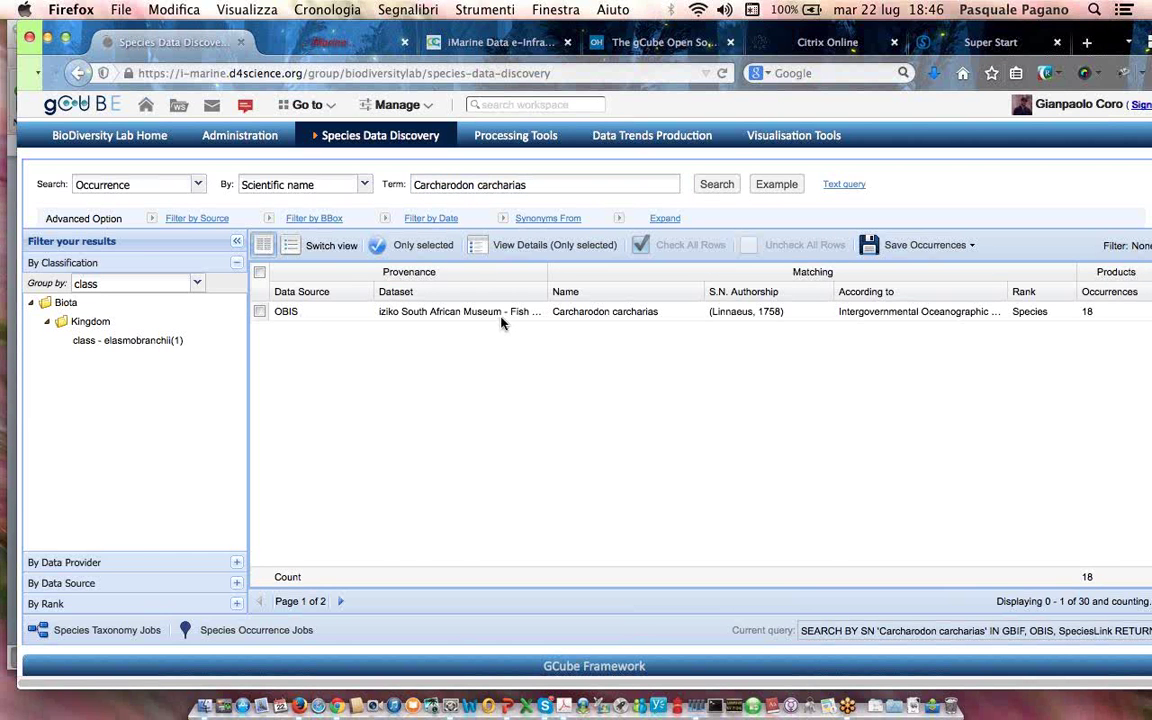
# - View the Data Trends Production page and open the Geo Visualisation tool
pyautogui.click(707, 145)
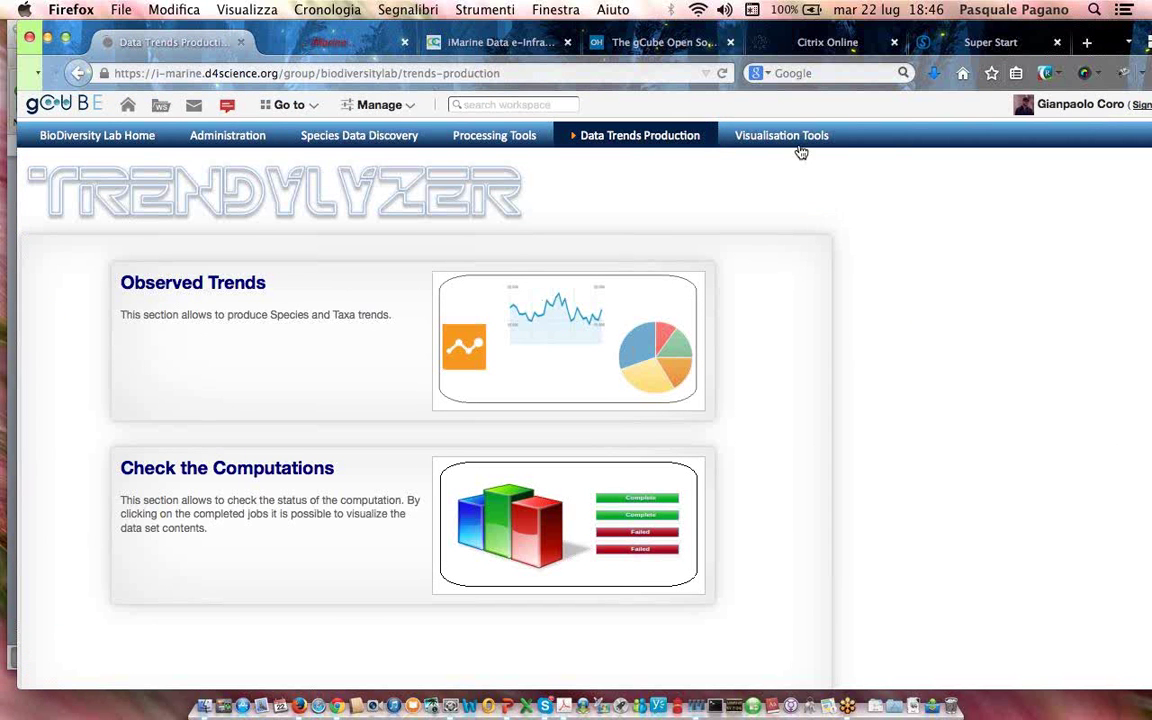
pyautogui.moveTo(800, 150)
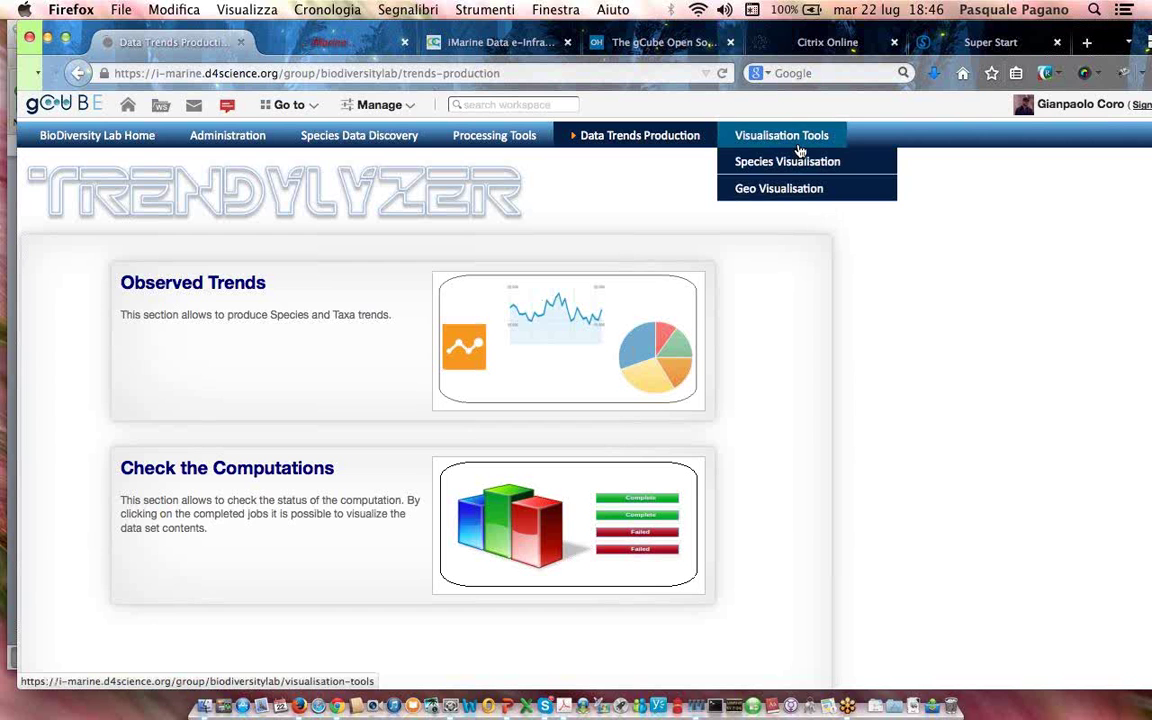
pyautogui.click(787, 189)
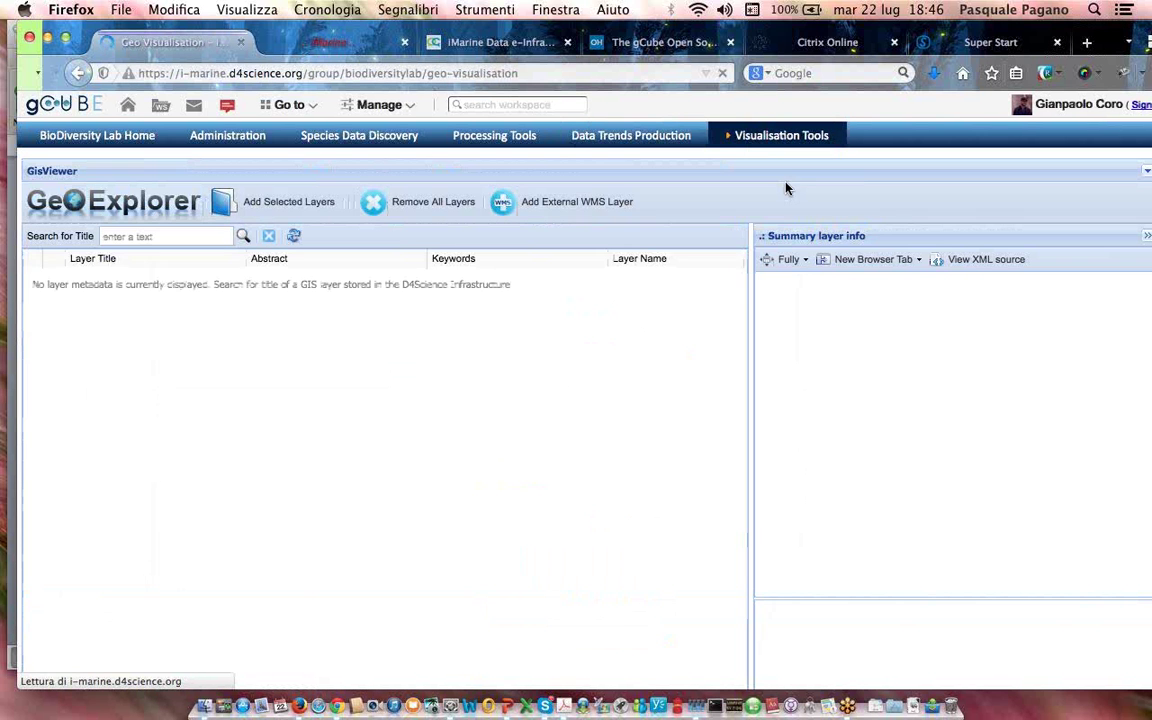
# - Search the GIS layers by title for "latimeria" and show the latimeria chalumnae layer published on Thu Jun 19 on the map
pyautogui.click(155, 238)
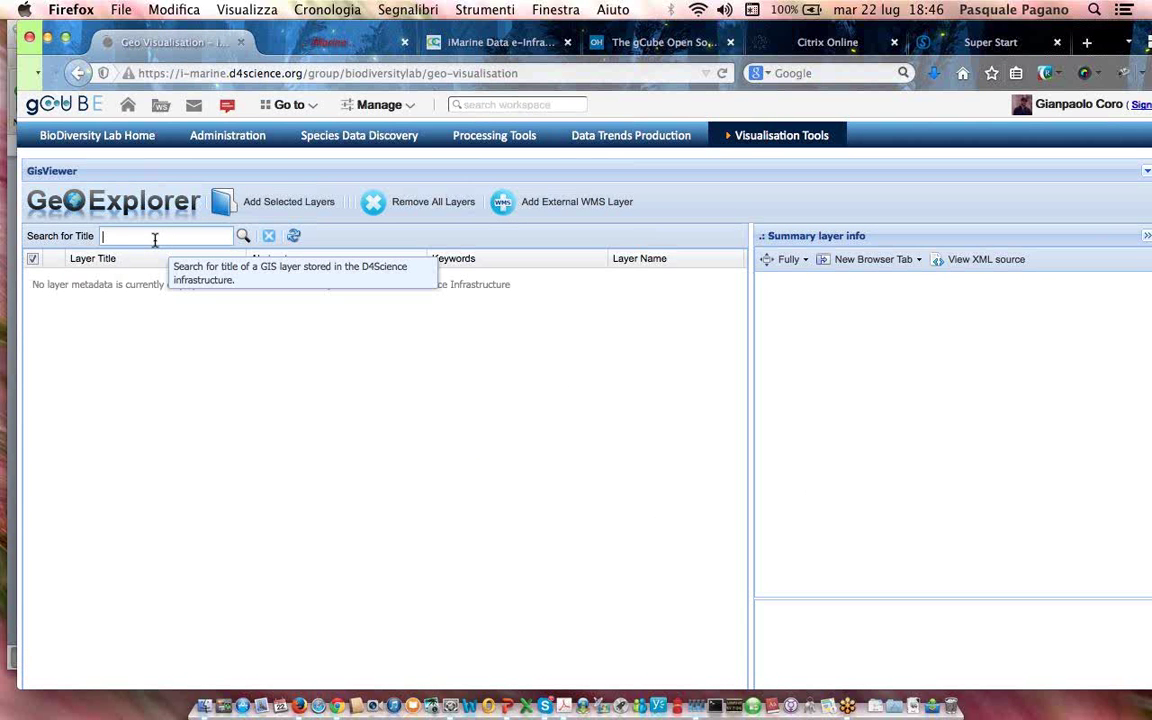
pyautogui.write('le')
pyautogui.write('timeria')
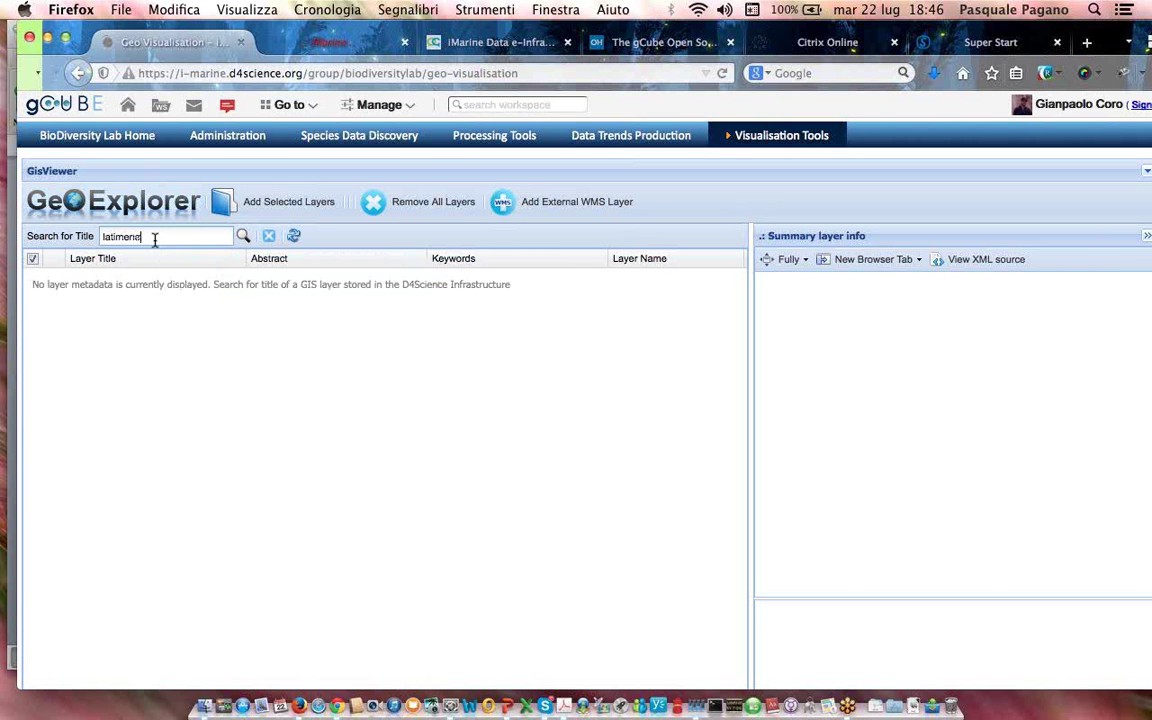
pyautogui.press('Return')
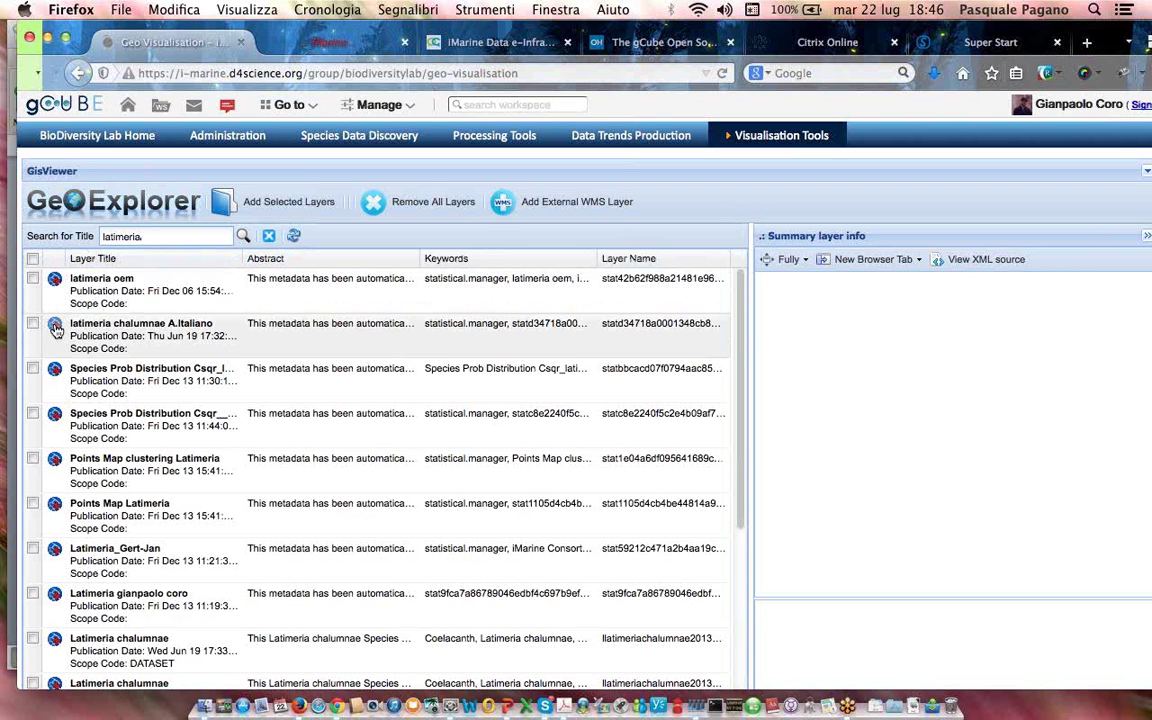
pyautogui.doubleClick(55, 330)
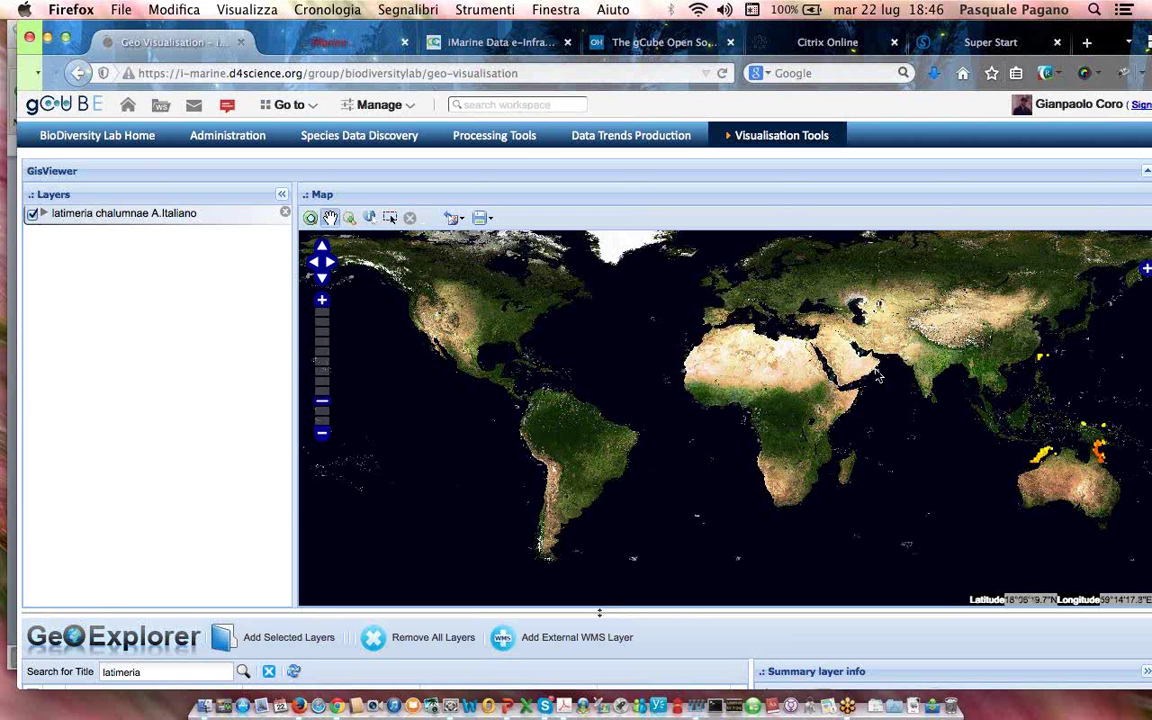
# - Examine the latimeria chalumnae distribution on the world map, focusing on the cells around northern Australia
pyautogui.moveTo(810, 365); pyautogui.dragTo(682, 367)
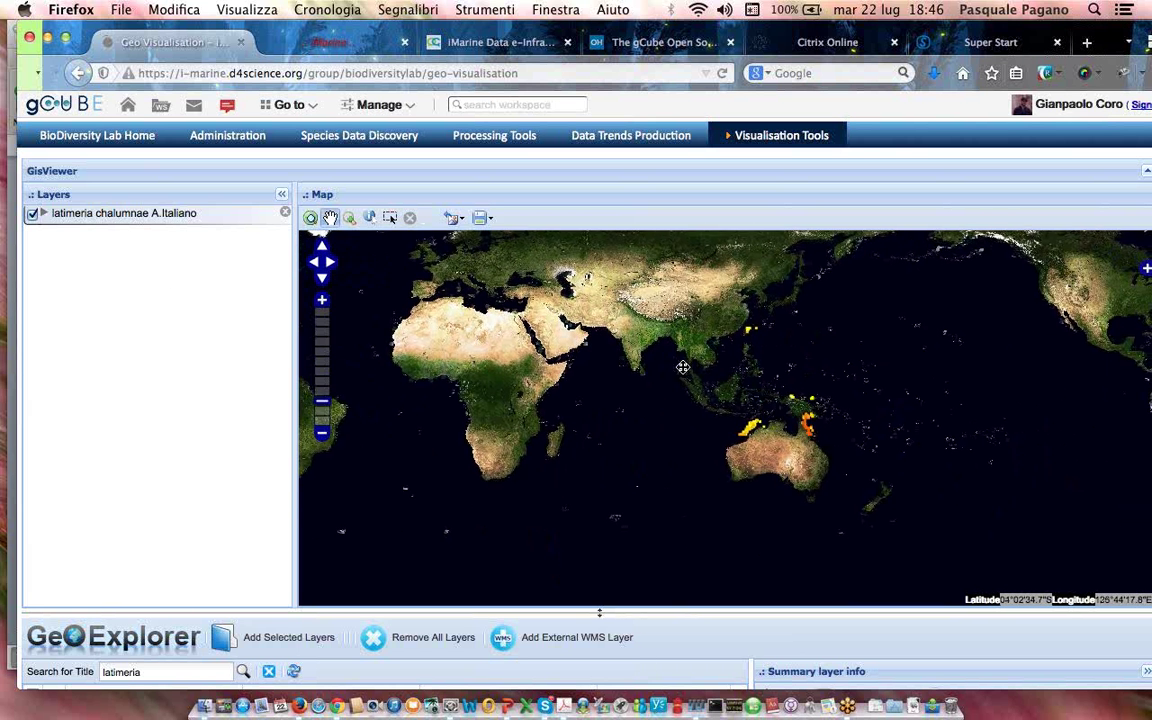
pyautogui.scroll(-1, 682, 367)
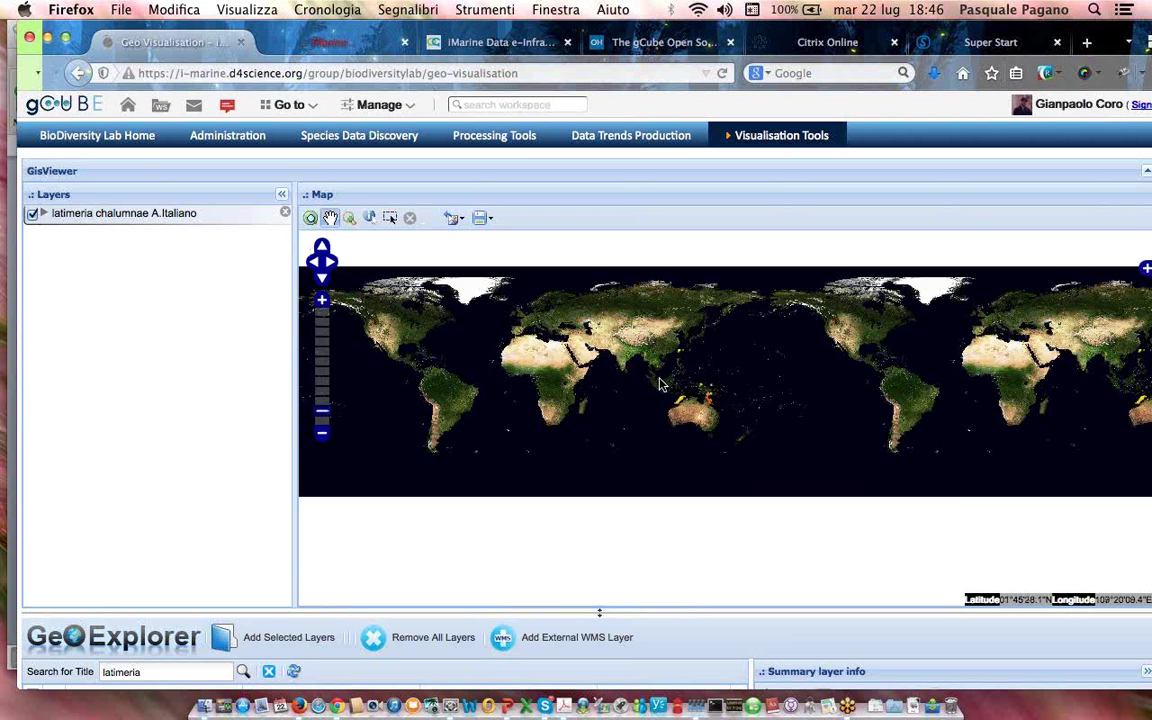
pyautogui.scroll(-1, 597, 347)
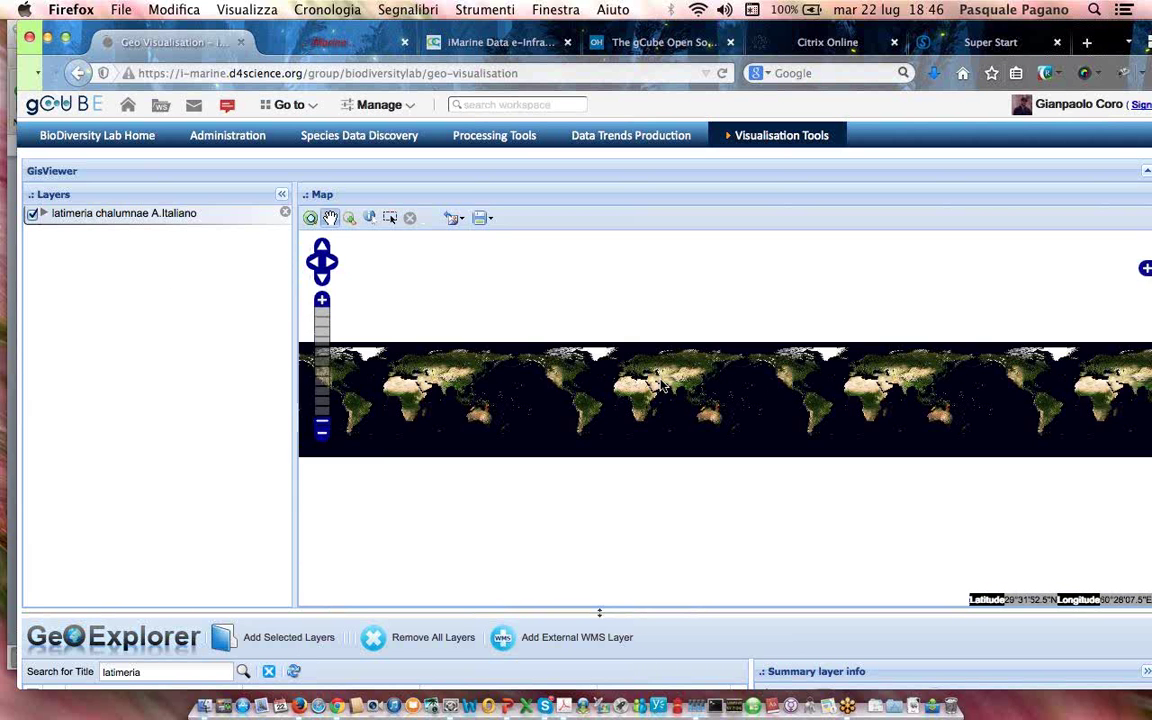
pyautogui.click(322, 300)
pyautogui.click(322, 300)
pyautogui.click(322, 300)
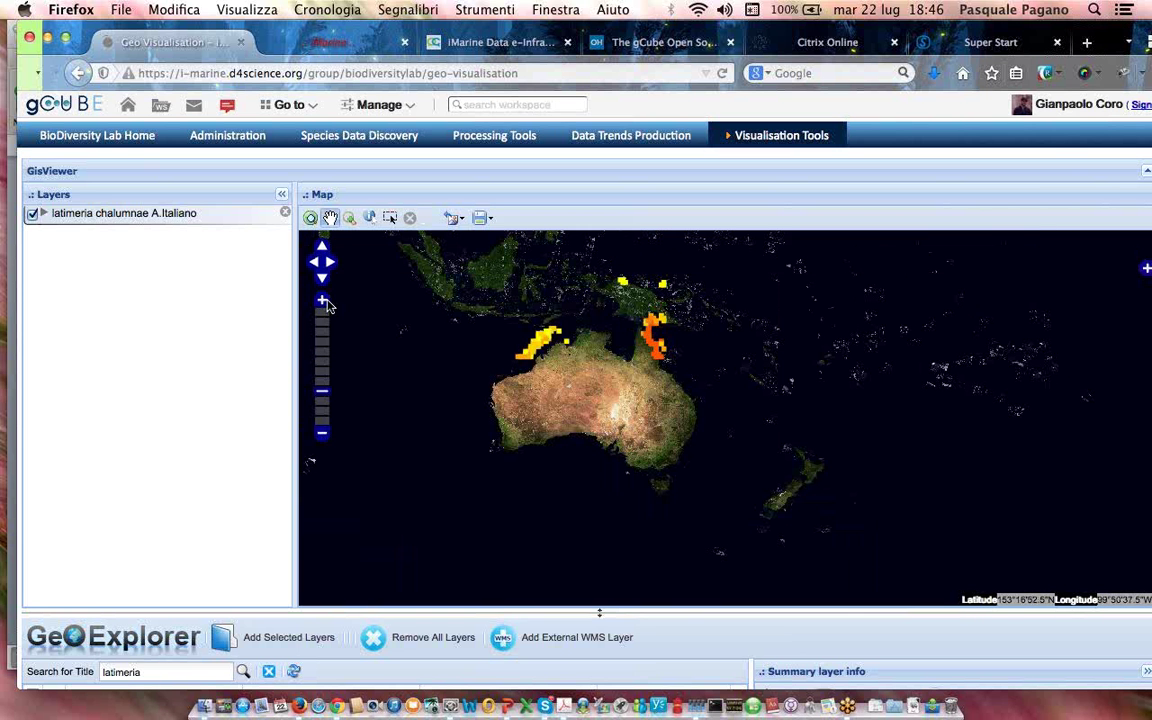
pyautogui.moveTo(530, 370); pyautogui.dragTo(638, 410)
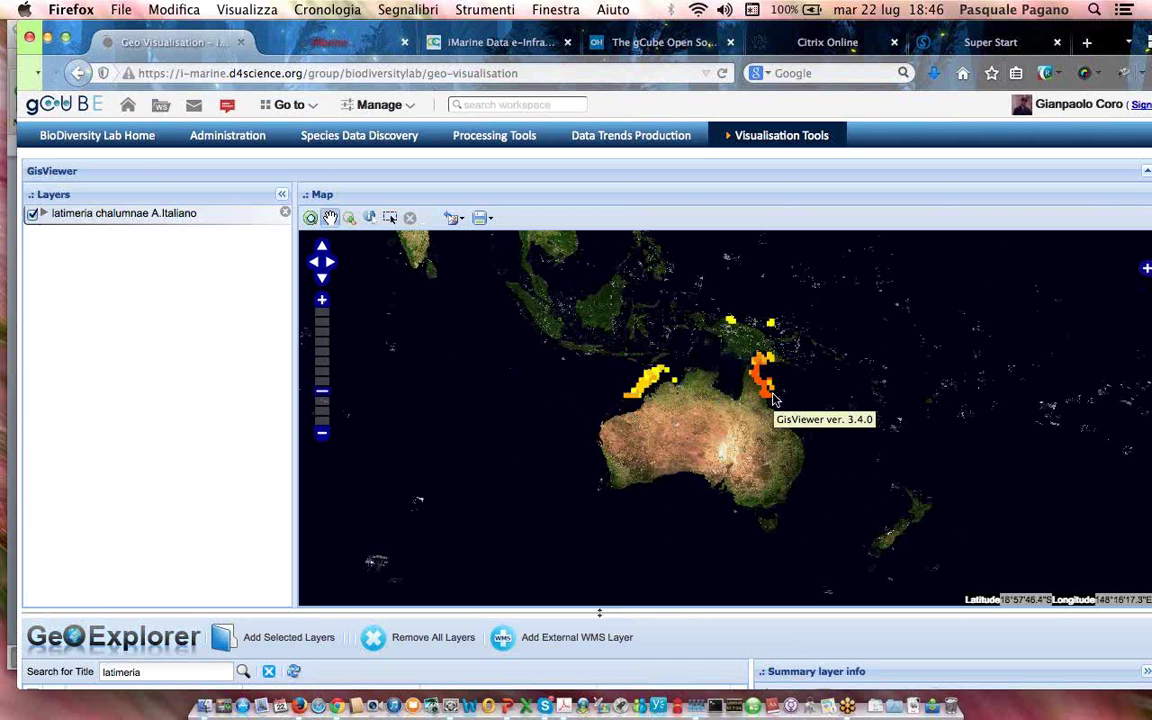